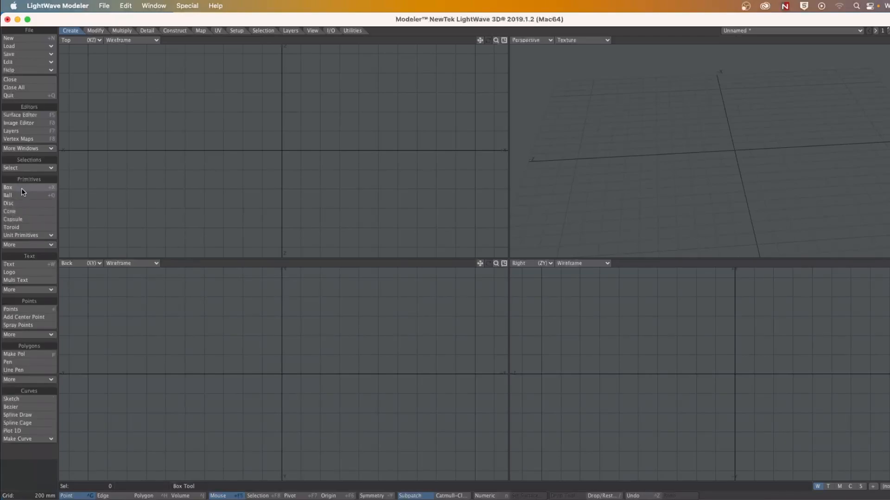
Step: Create a ball primitive about 1.22 m high, centred close to the origin
click(14, 195)
drag(265, 146, 339, 207)
drag(261, 381, 265, 313)
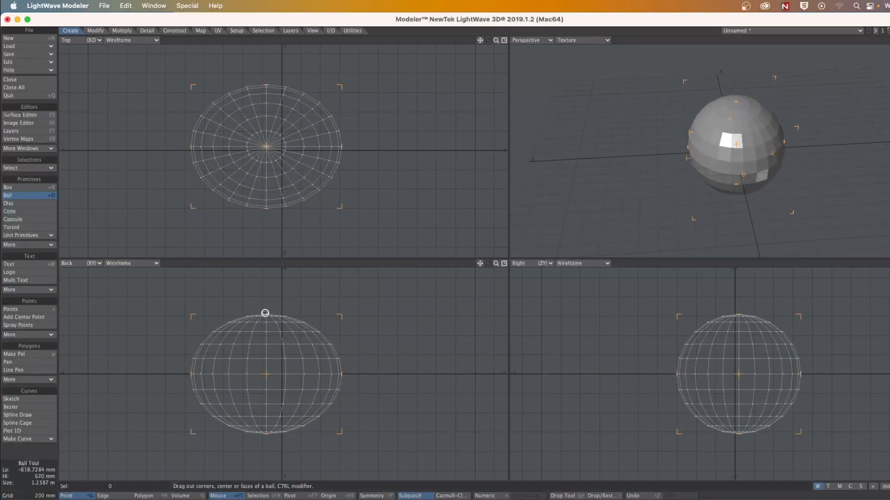
key(space)
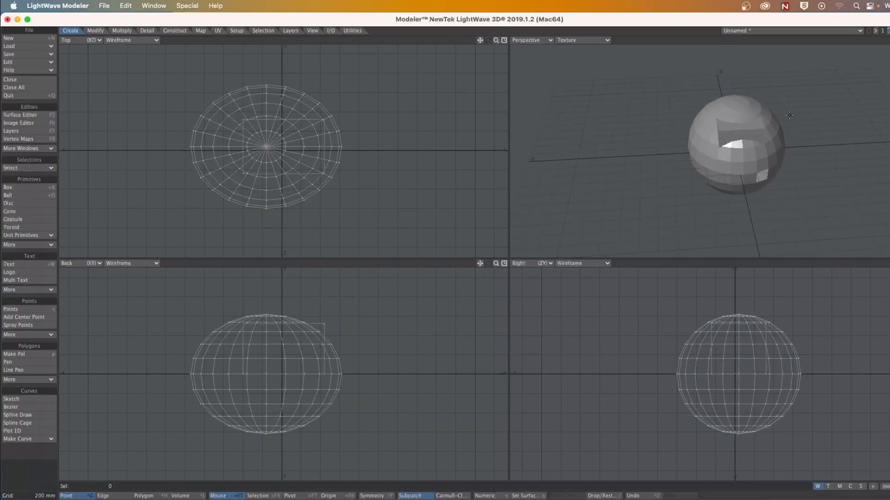
Step: Set the ball's layer as the foreground and the box's layer as the background reference
key(apostrophe)
key(apostrophe)
key(ctrl+z)
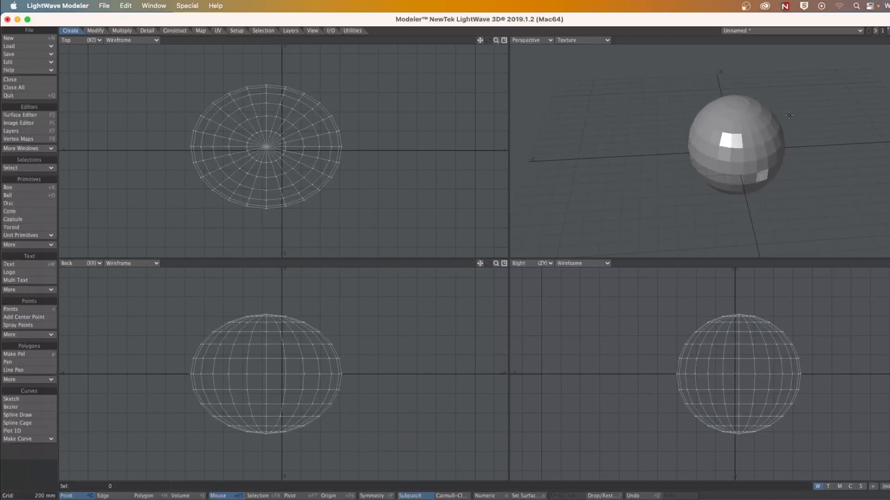
key(apostrophe)
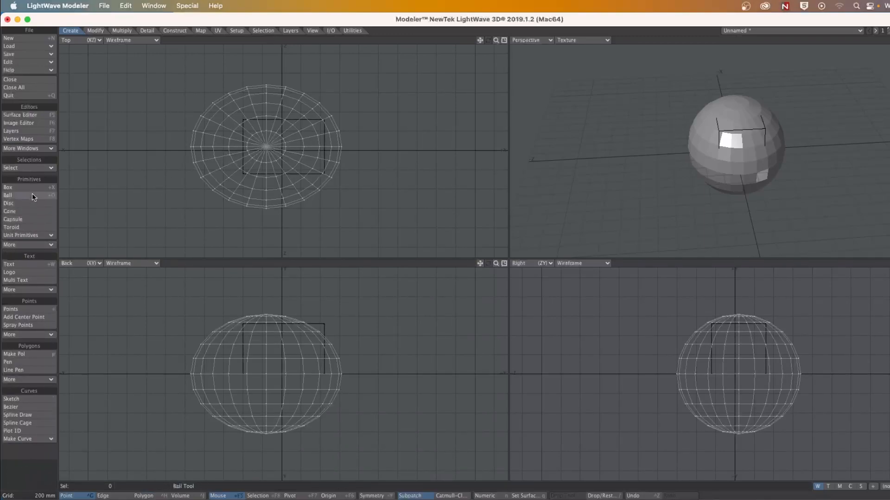
Step: Move the ball about 1.08 m in X and -480 mm in Z, and scale it down to about half its size
click(96, 30)
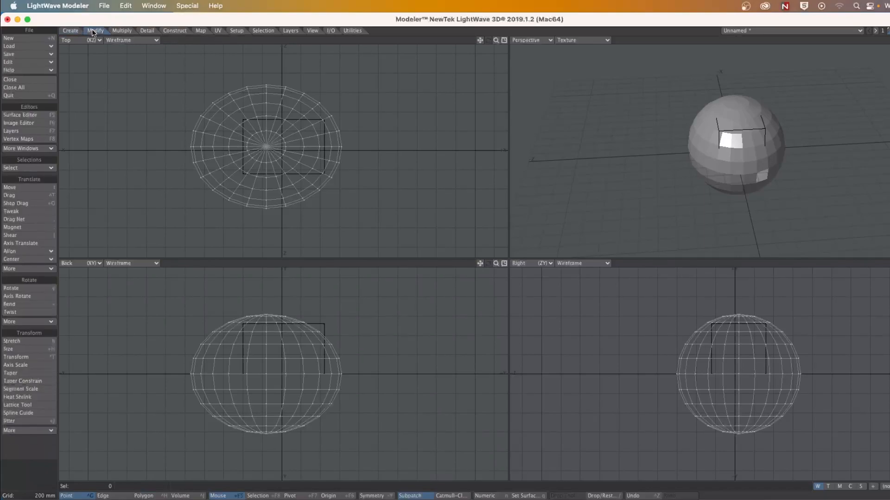
click(27, 187)
drag(315, 165, 420, 211)
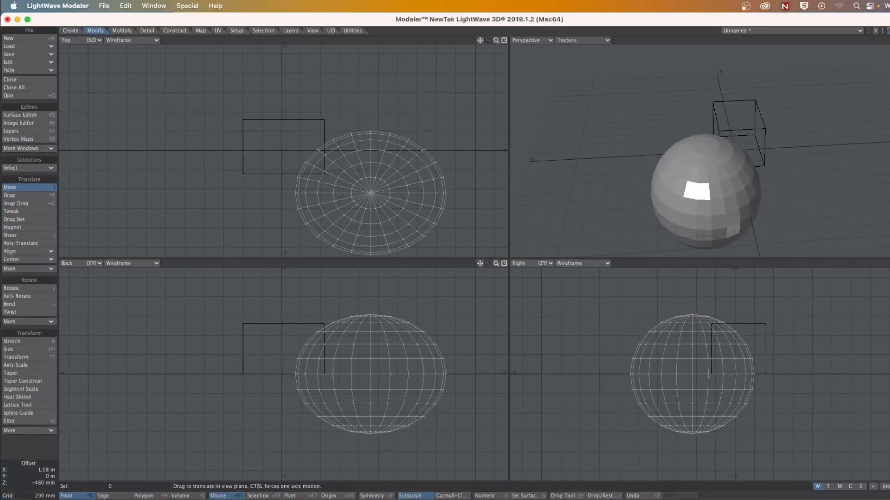
click(27, 349)
drag(364, 201, 333, 201)
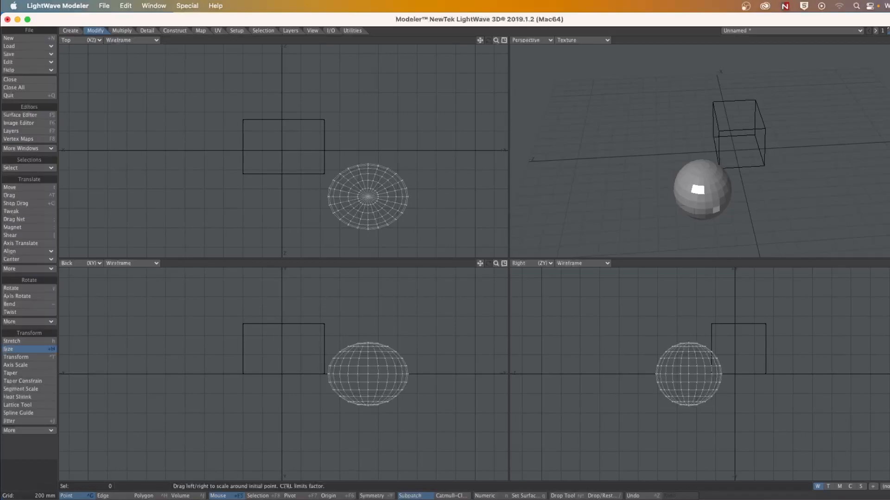
Step: Position the ball on top of the box and show both layers in the foreground
drag(887, 41, 887, 51)
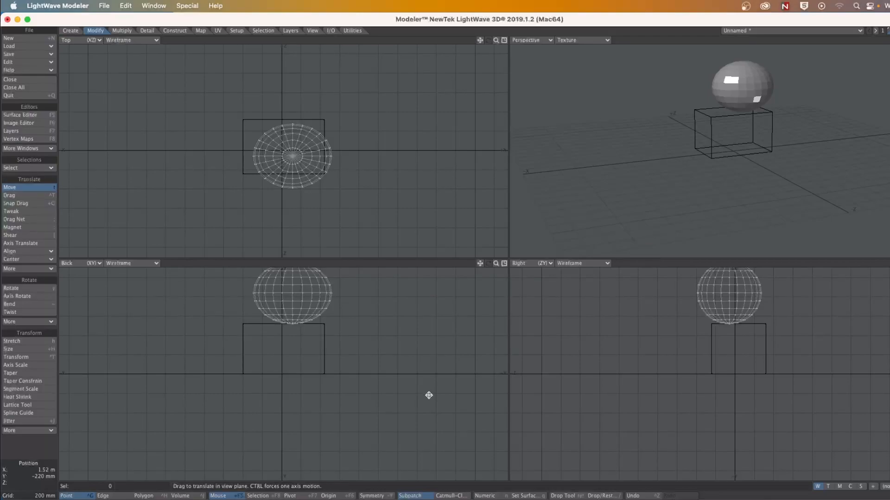
key(shift+1)
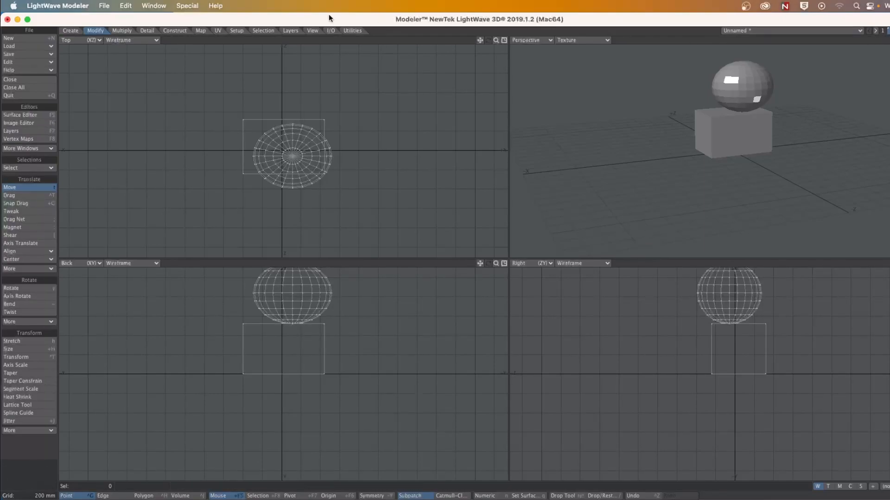
Step: Save the object in the Objects folder under the name "flatten object"
click(289, 31)
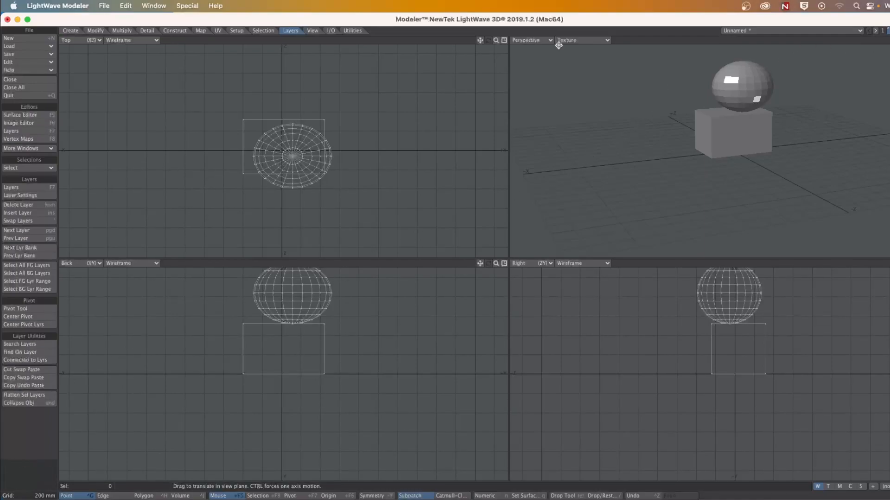
click(101, 6)
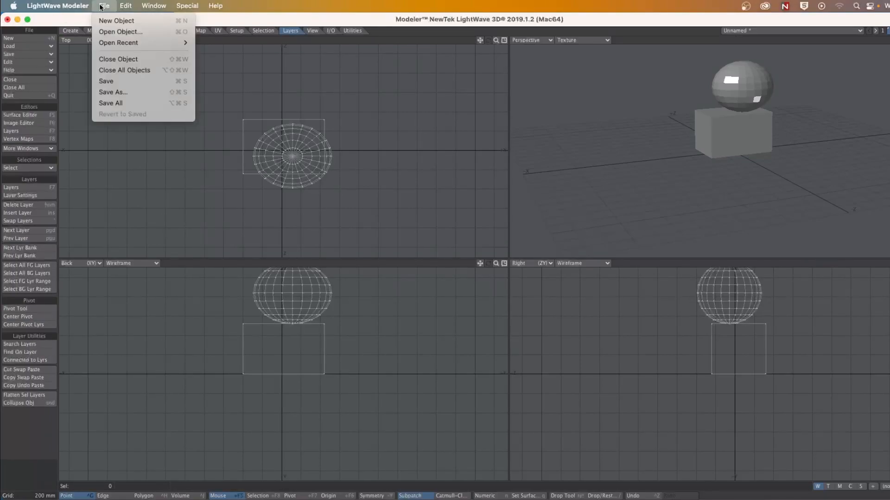
click(111, 92)
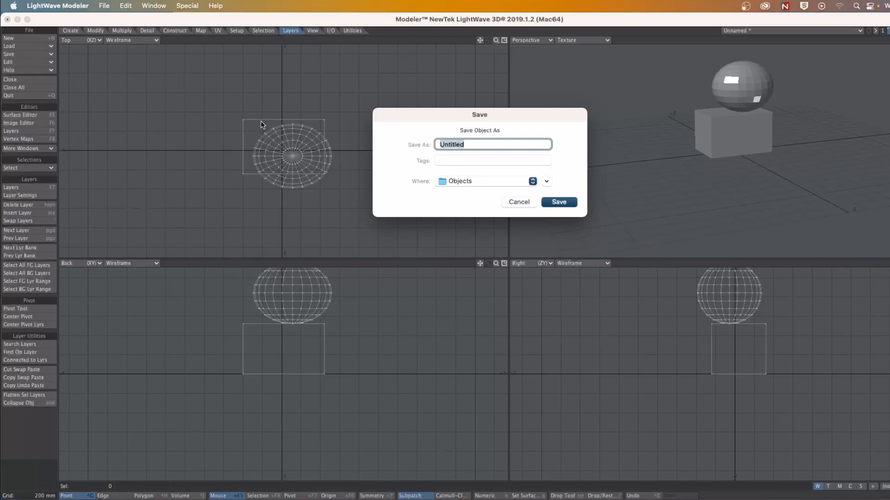
text(flatten object)
click(560, 202)
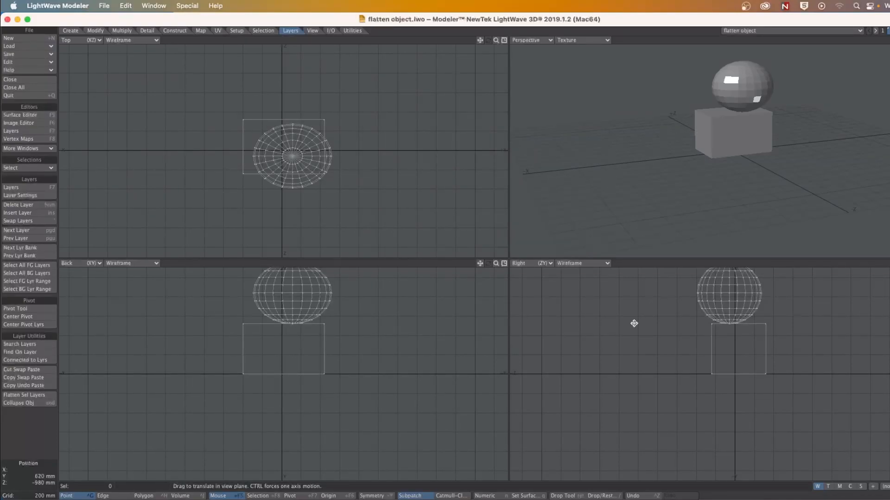
Step: Switch to LightWave Layout and arrange two side-by-side viewports, with the second one showing the current camera view
click(452, 498)
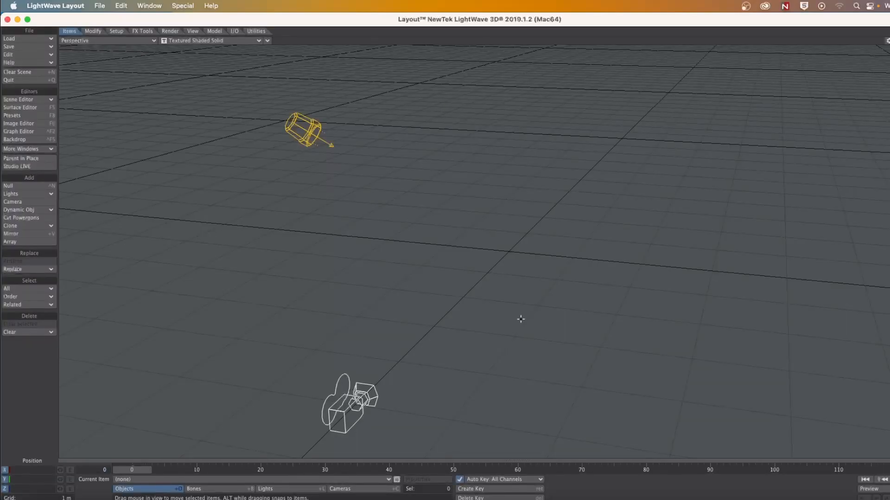
key(d)
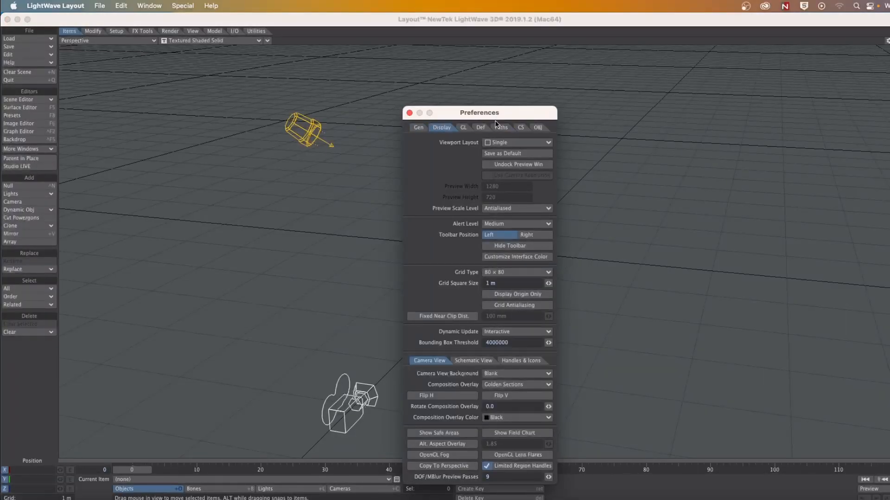
click(503, 142)
click(502, 148)
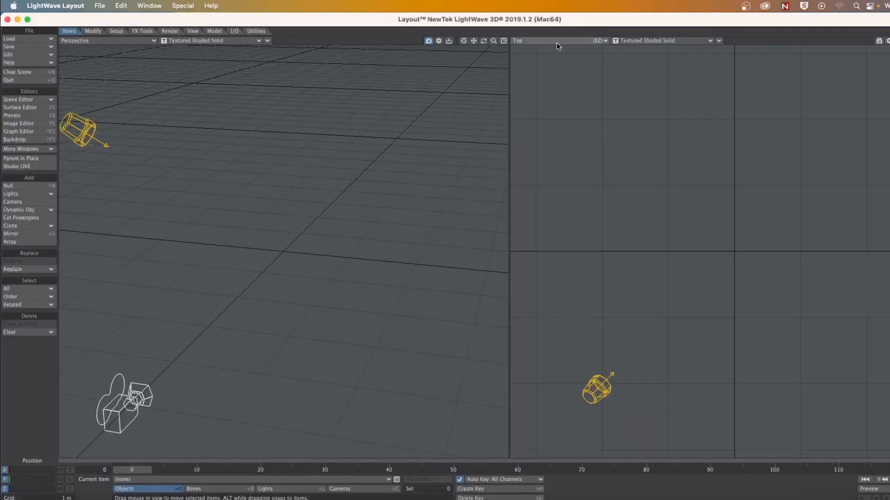
click(556, 42)
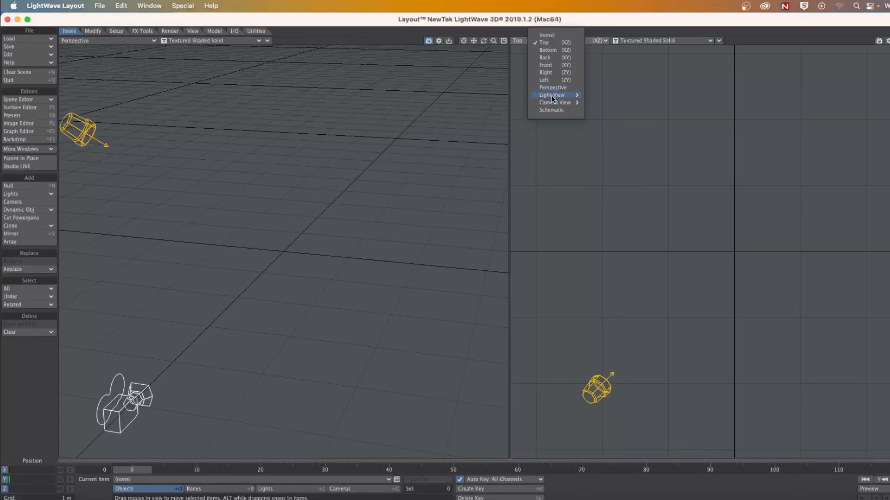
click(573, 105)
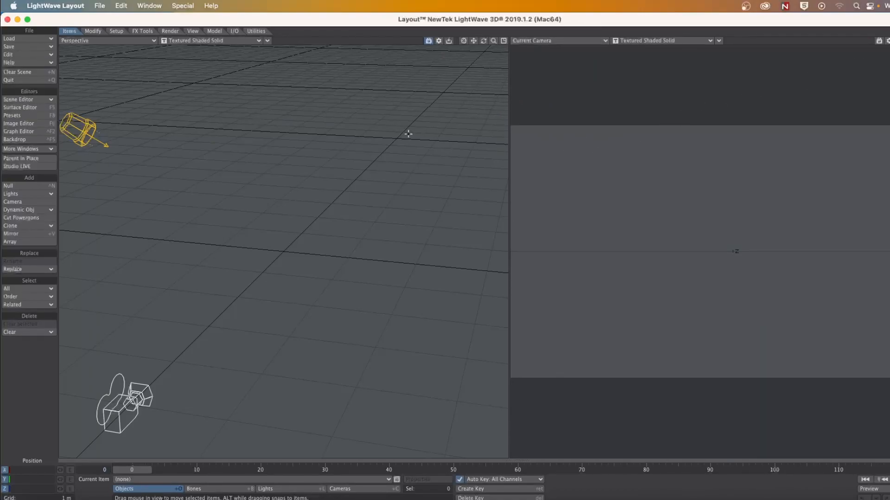
Step: Switch back to LightWave Modeler and send the "flatten object" model to Layout
click(426, 499)
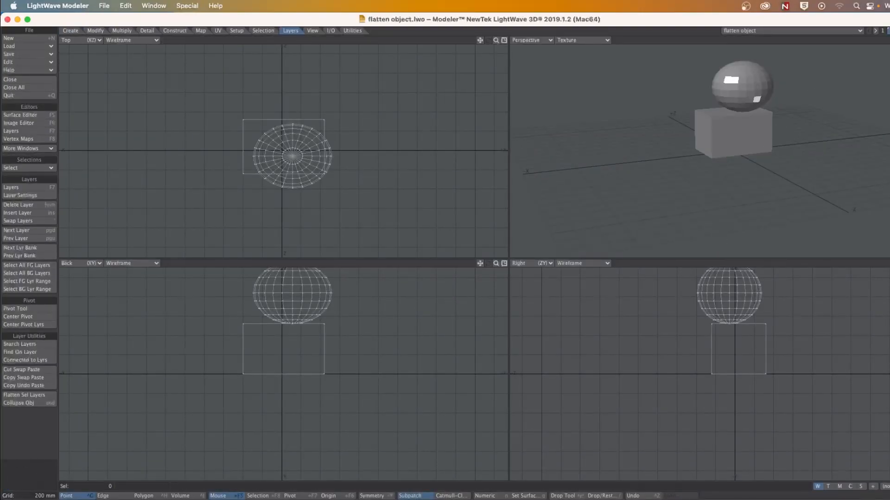
click(875, 30)
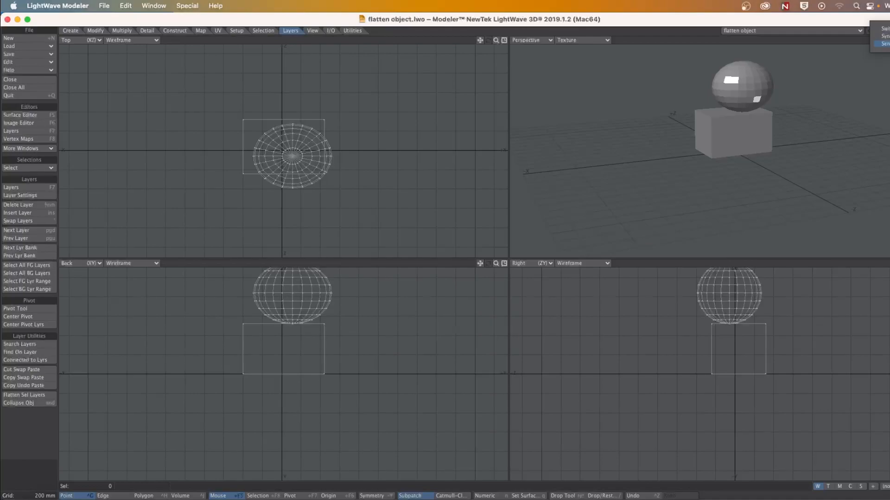
click(881, 43)
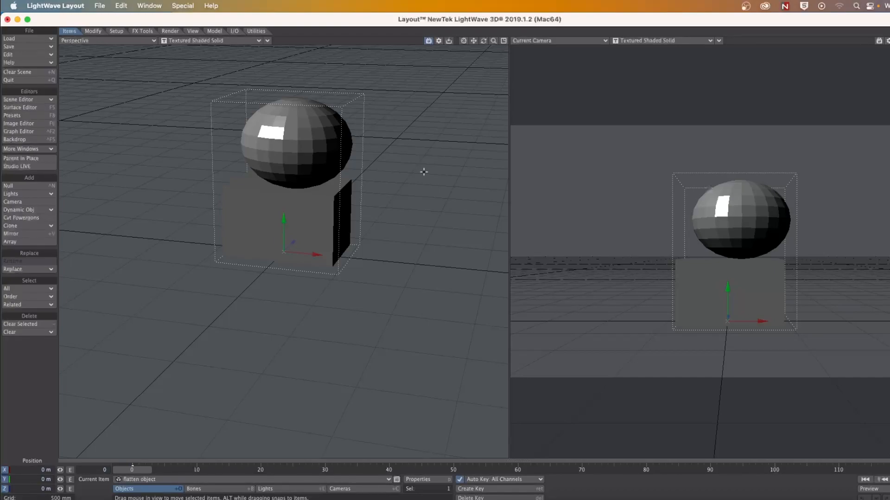
Step: Rotate the object to a heading of about -21.1°, locking pitch and bank for the final turn and unlocking them after it
key(y)
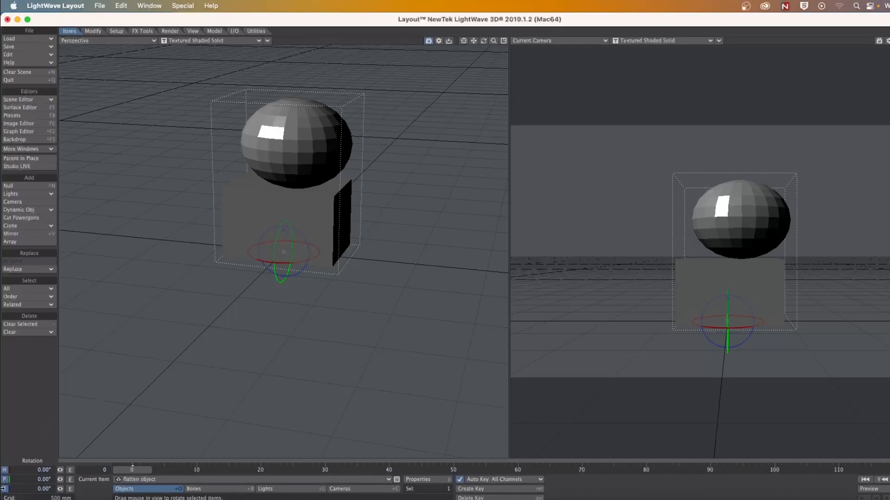
drag(339, 364, 346, 364)
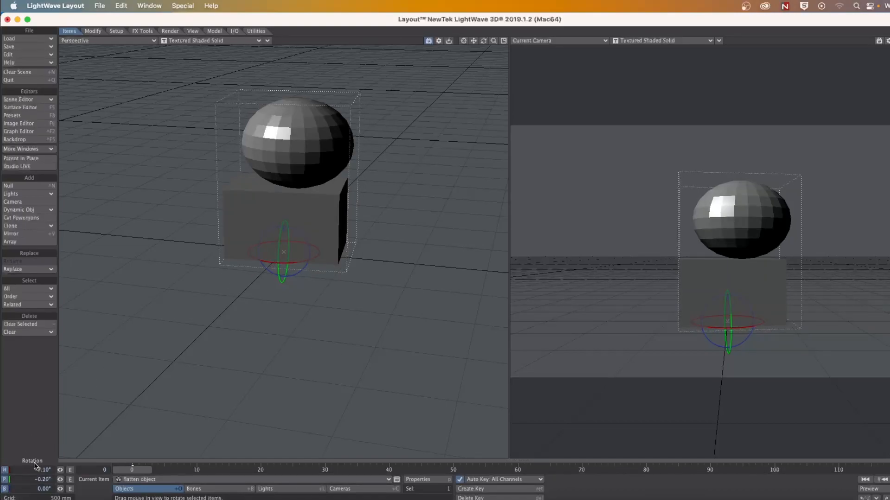
click(5, 479)
click(5, 490)
mouse_move(350, 303)
mouse_down()
mouse_move(417, 304)
mouse_move(281, 304)
mouse_move(341, 303)
mouse_up()
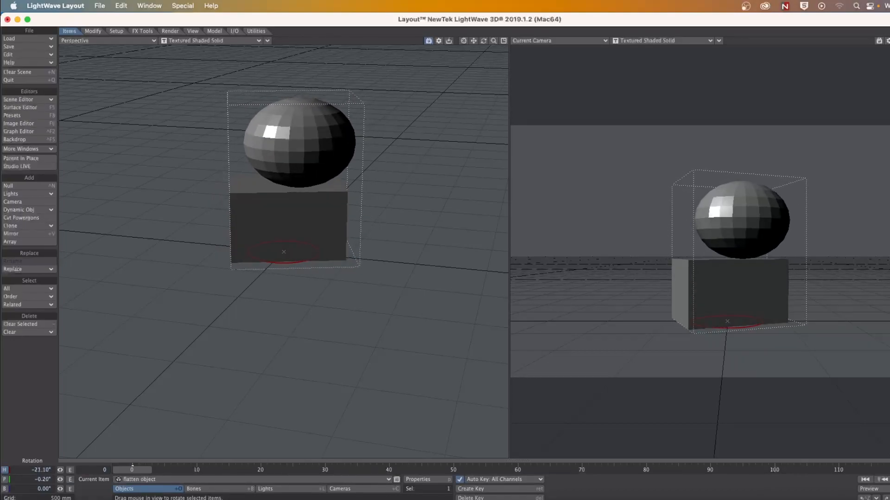
click(5, 480)
click(4, 489)
Step: Set the camera viewport's display mode to VPR
click(686, 40)
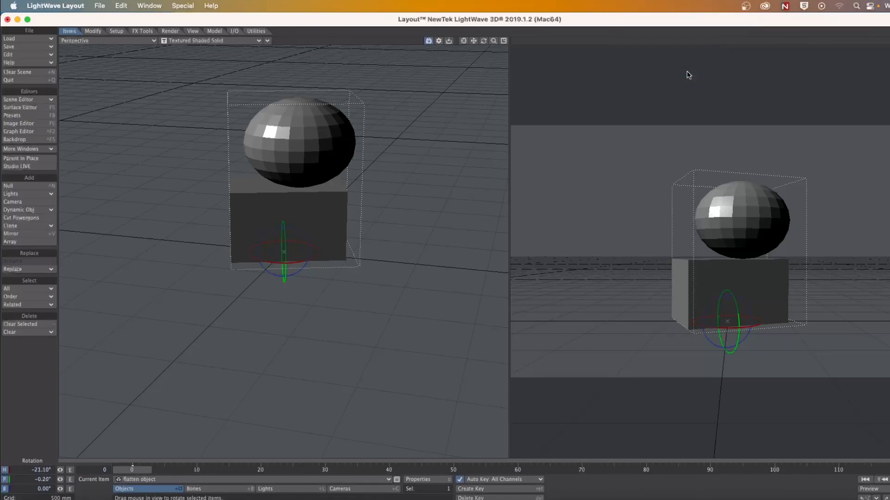
click(687, 74)
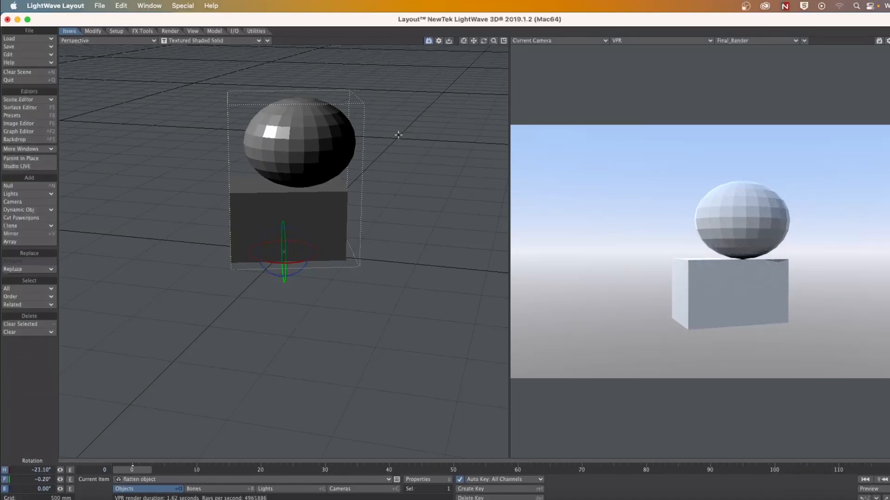
Step: Apply the built-in Automotive preset Orange Metallic to the object's Default surface, and close the preset and surface windows
click(27, 109)
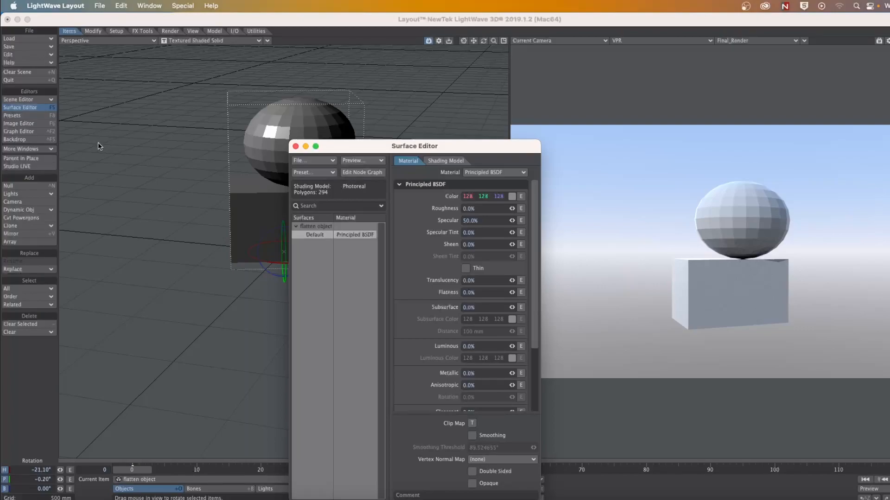
click(18, 115)
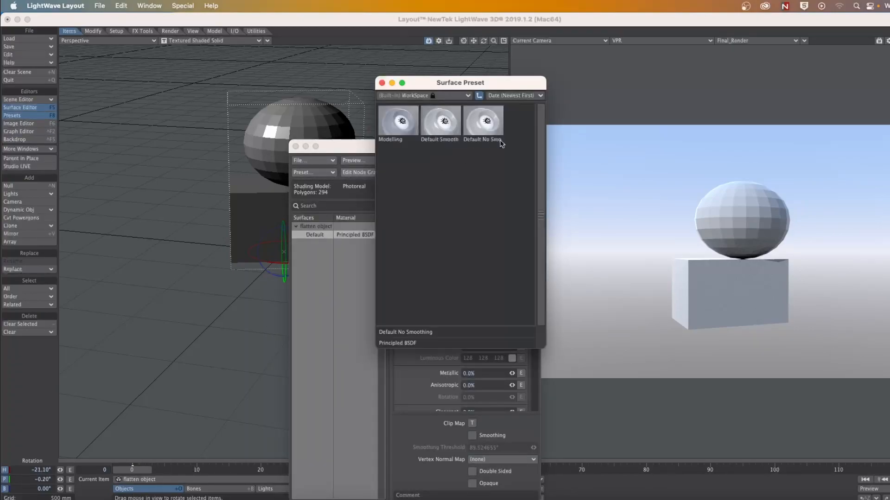
click(469, 96)
mouse_move(470, 97)
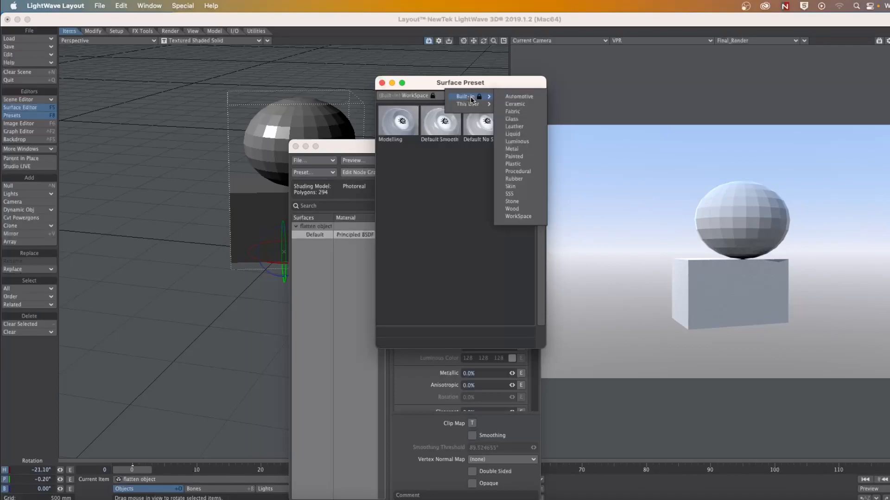
click(511, 97)
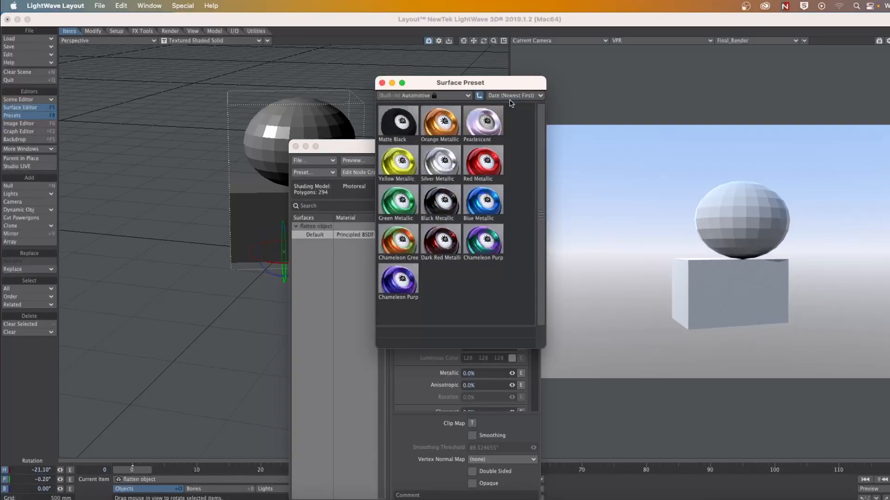
right_click(441, 134)
click(506, 152)
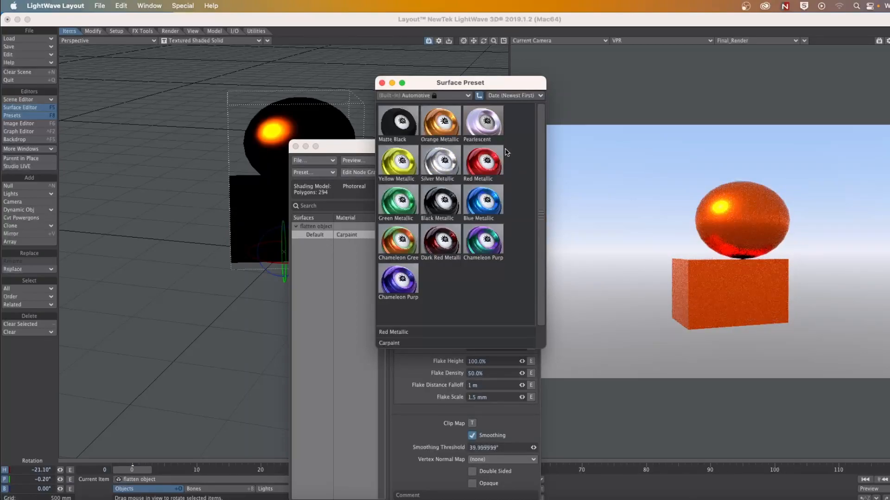
click(382, 83)
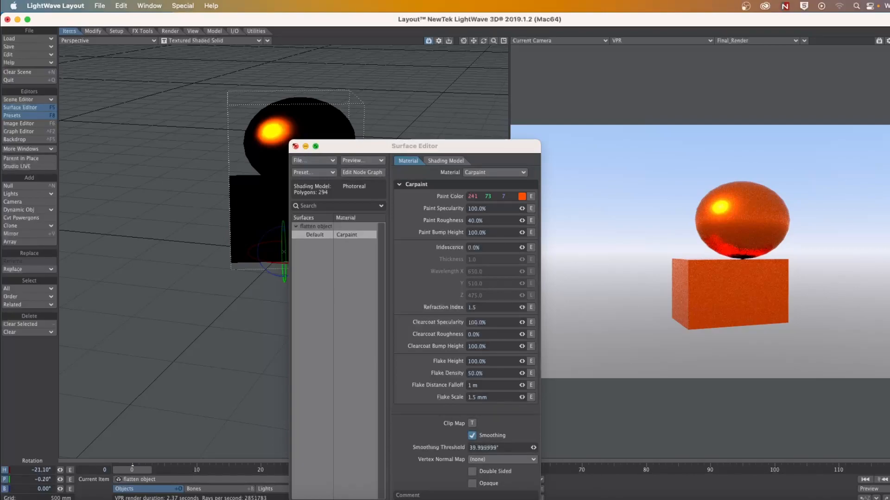
click(295, 146)
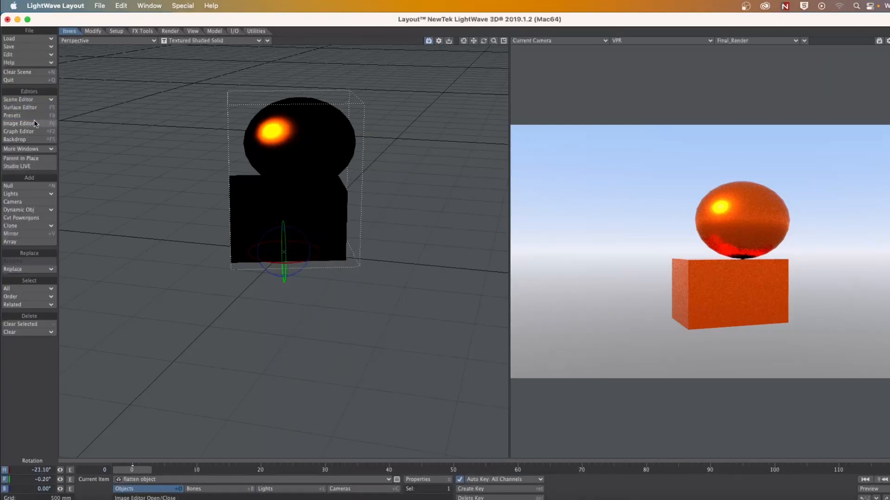
Step: Turn off the Gradient Backdrop in the scene's backdrop settings
click(26, 140)
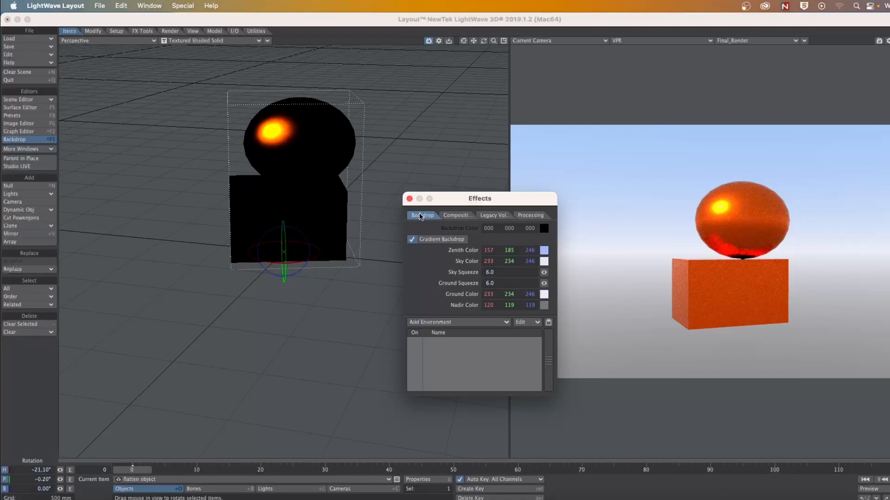
click(413, 240)
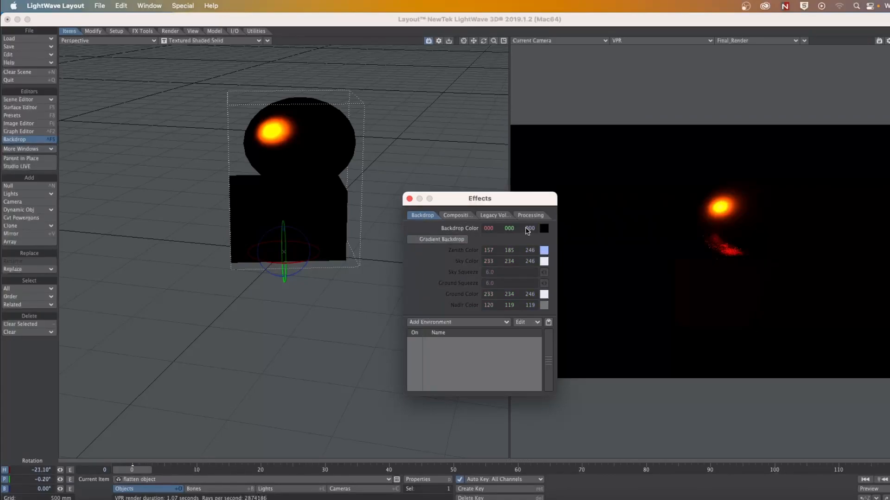
Step: Load progress.jpg from the Desktop as the scene's compositing background image, leaving Use Background Color off
click(457, 215)
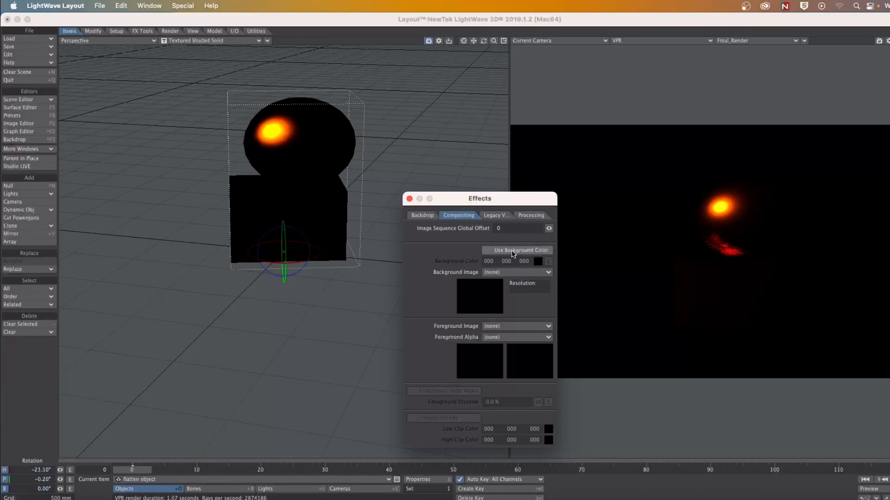
click(488, 251)
click(488, 251)
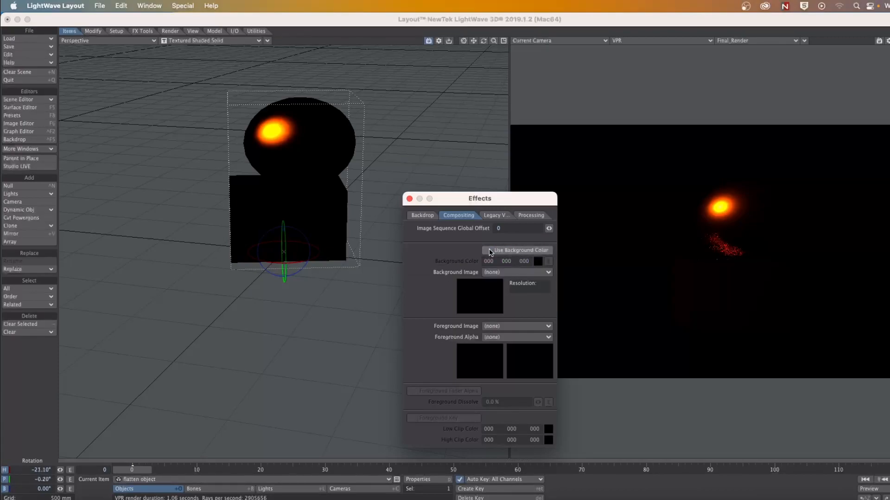
click(507, 273)
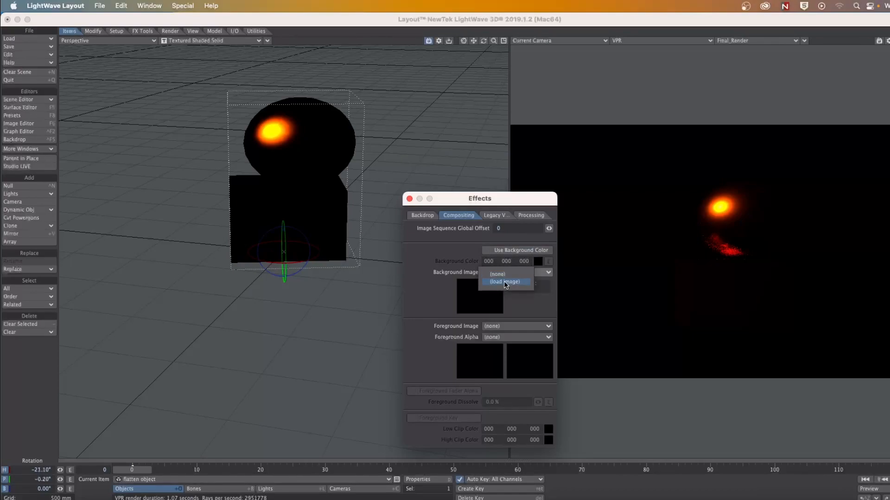
click(505, 282)
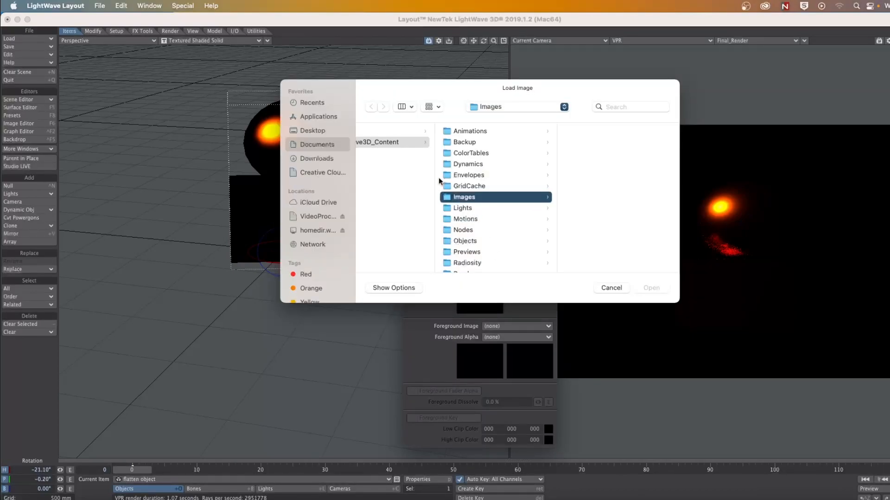
click(307, 131)
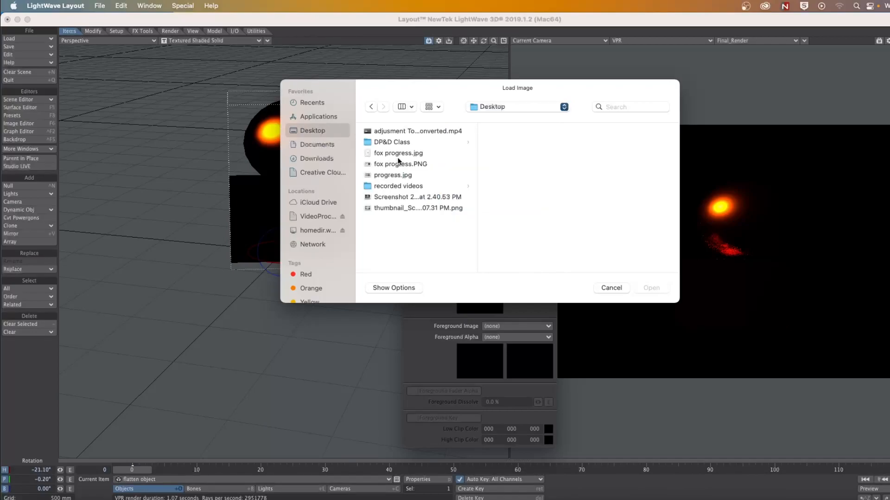
click(389, 176)
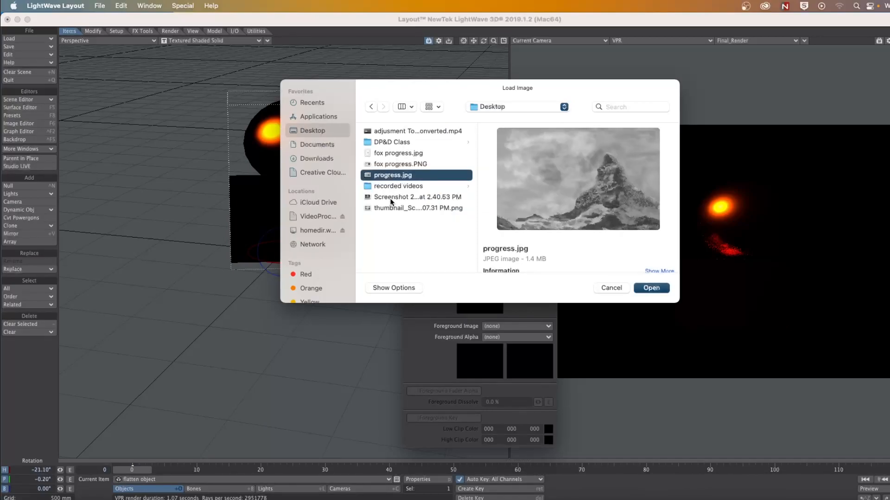
click(391, 198)
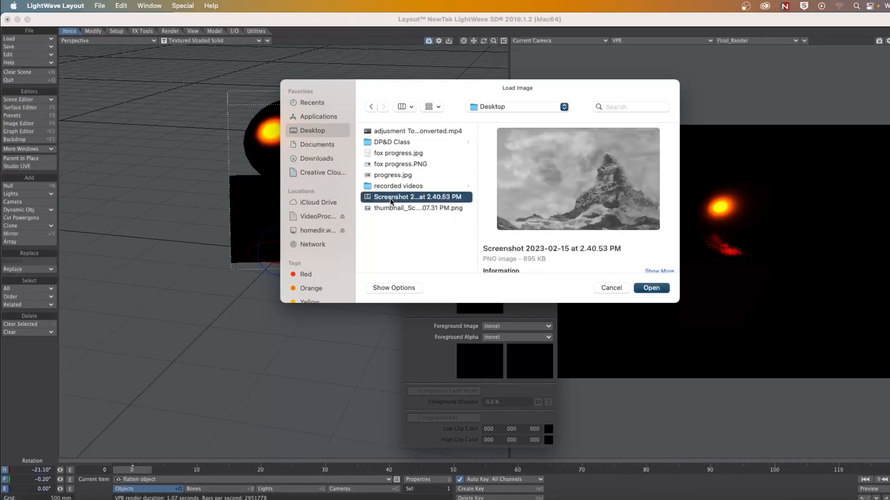
click(392, 176)
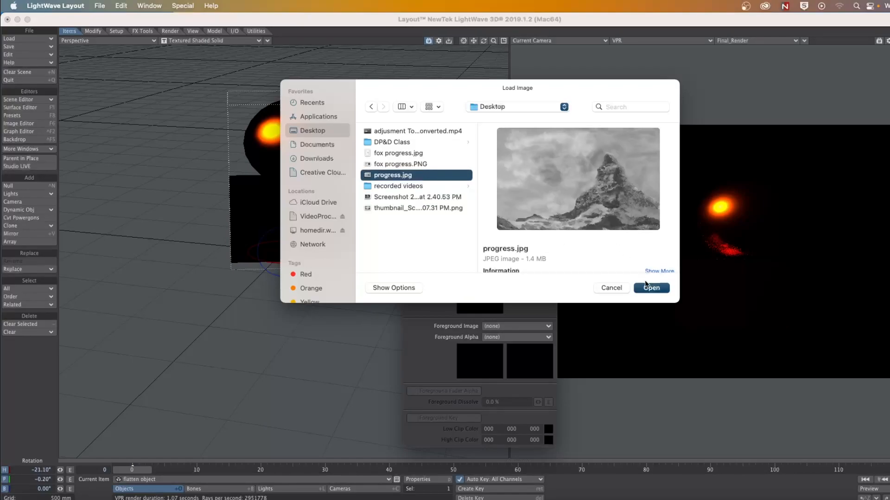
click(649, 288)
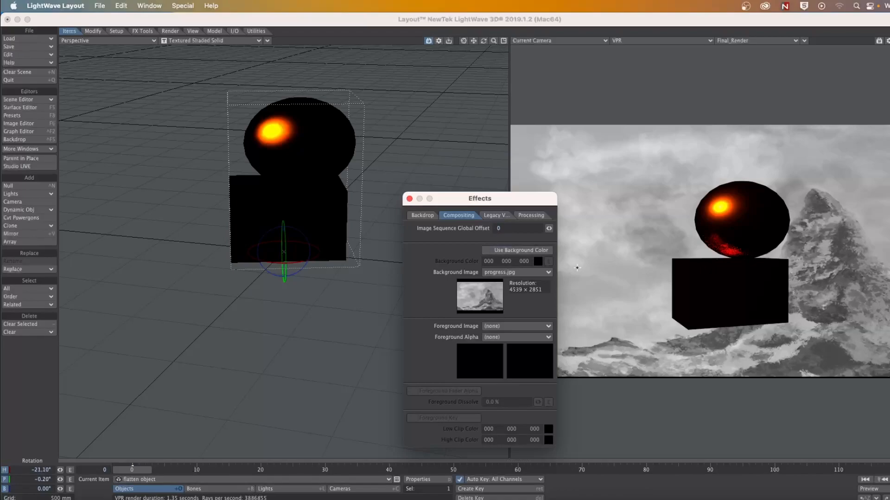
Step: Turn the Gradient Backdrop back on in the scene's backdrop settings and close the Effects window
key(ctrl+F5)
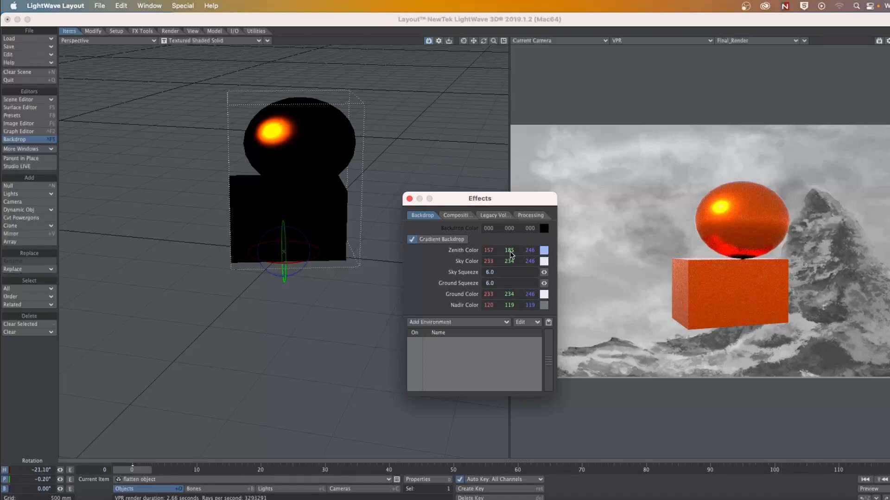
click(458, 215)
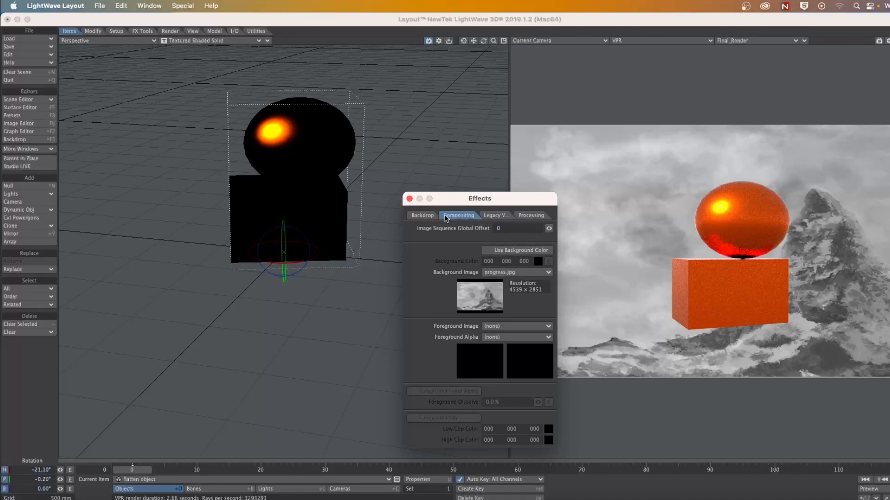
click(421, 216)
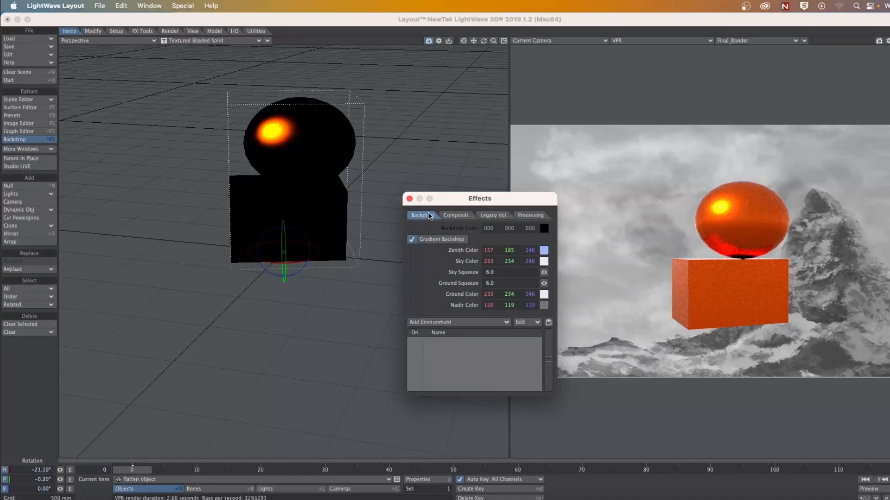
click(409, 199)
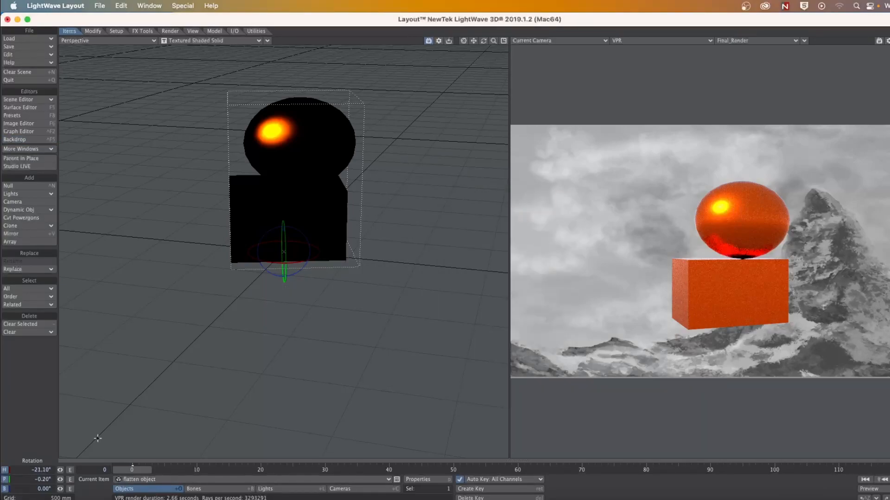
Step: Lock the object's pitch rotation
click(5, 480)
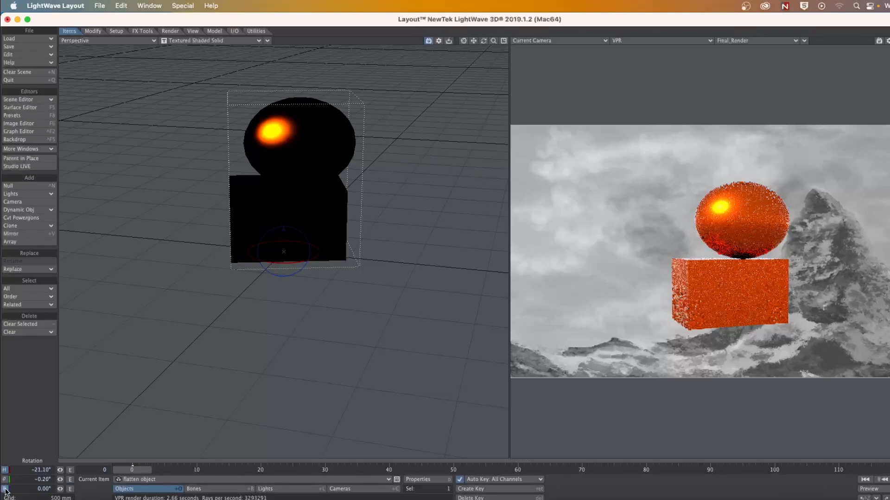